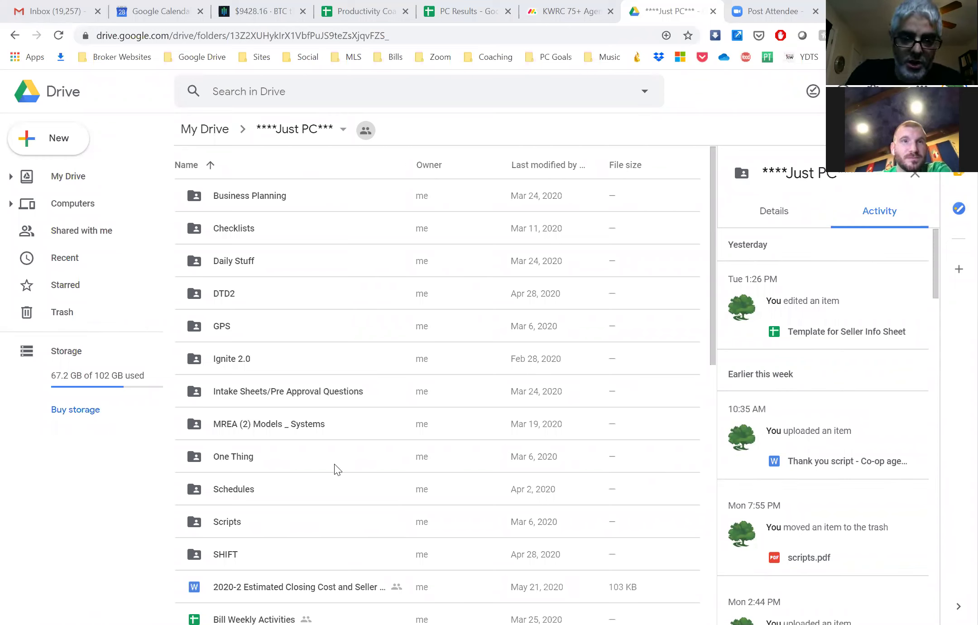
- Look over the ****Just PC*** folder, view the contents of its Business Planning subfolder, and return to the parent folder
scroll(335, 466, "down", 7)
scroll(335, 466, "up", 3)
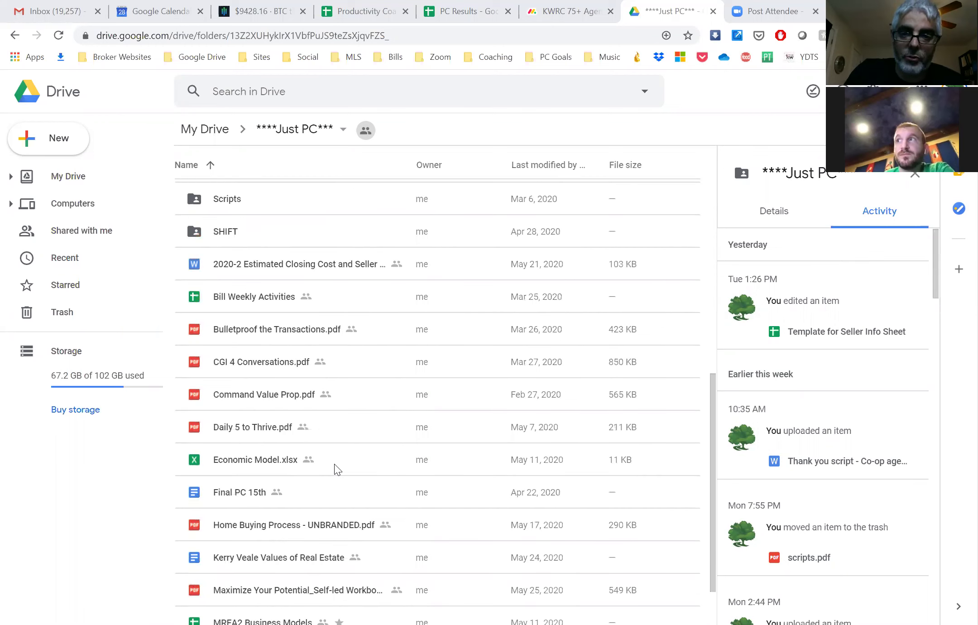
scroll(336, 467, "up", 5)
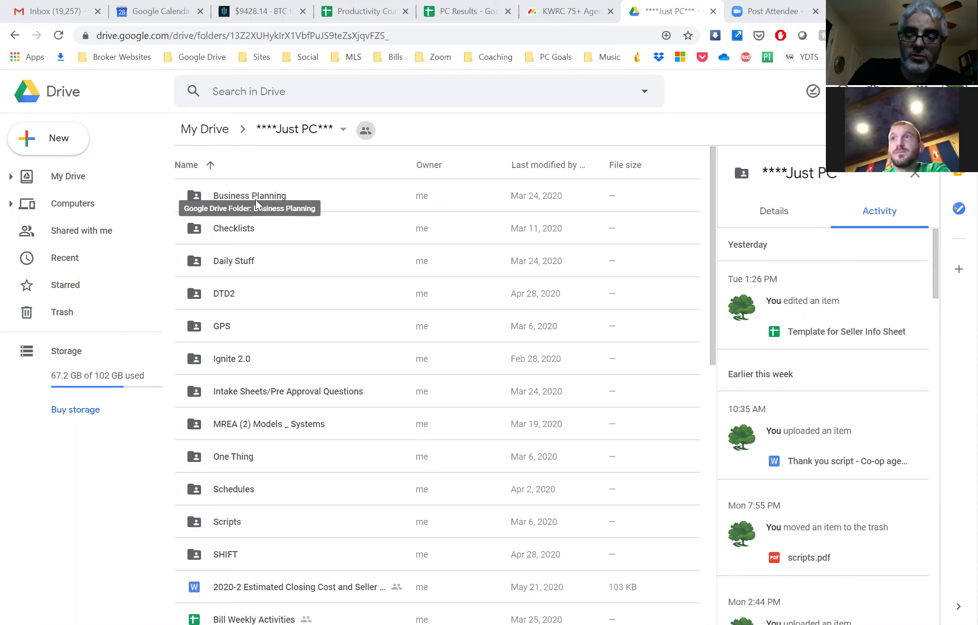
double_click(349, 207)
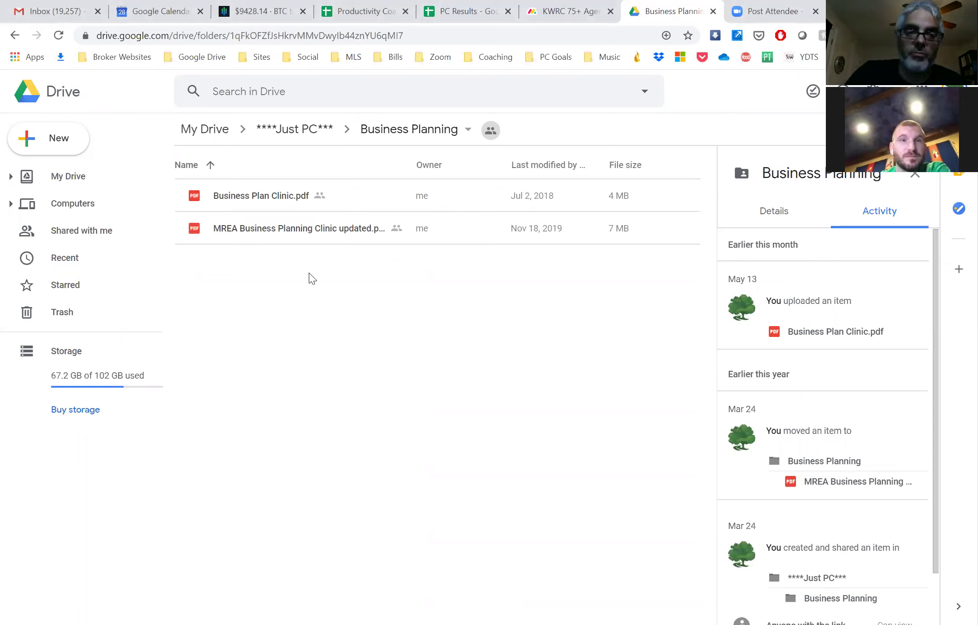
left_click(294, 132)
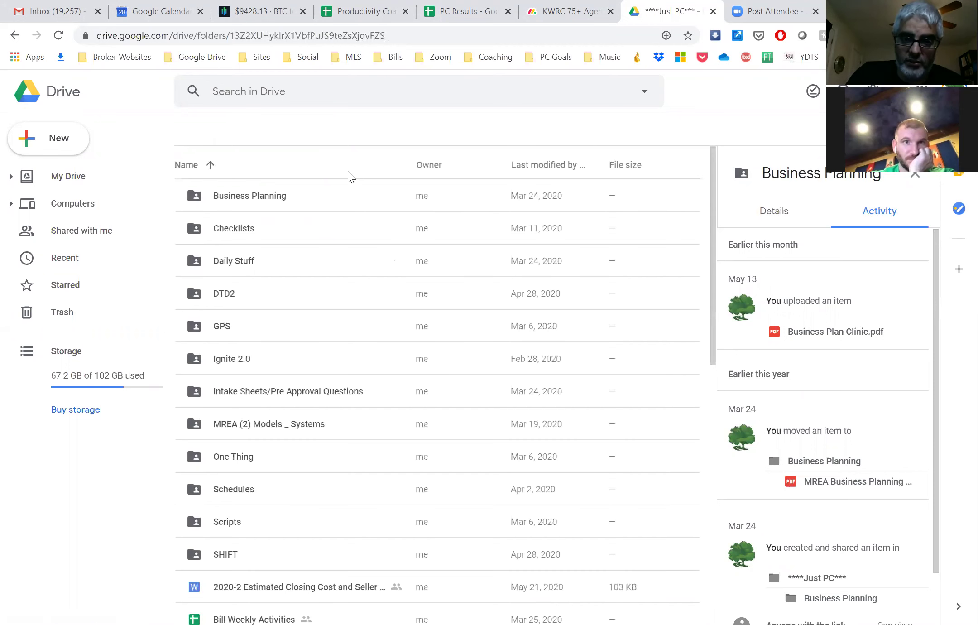
- View the contents of the Checklists folder and go back to the ****Just PC*** folder
left_click(311, 229)
double_click(309, 225)
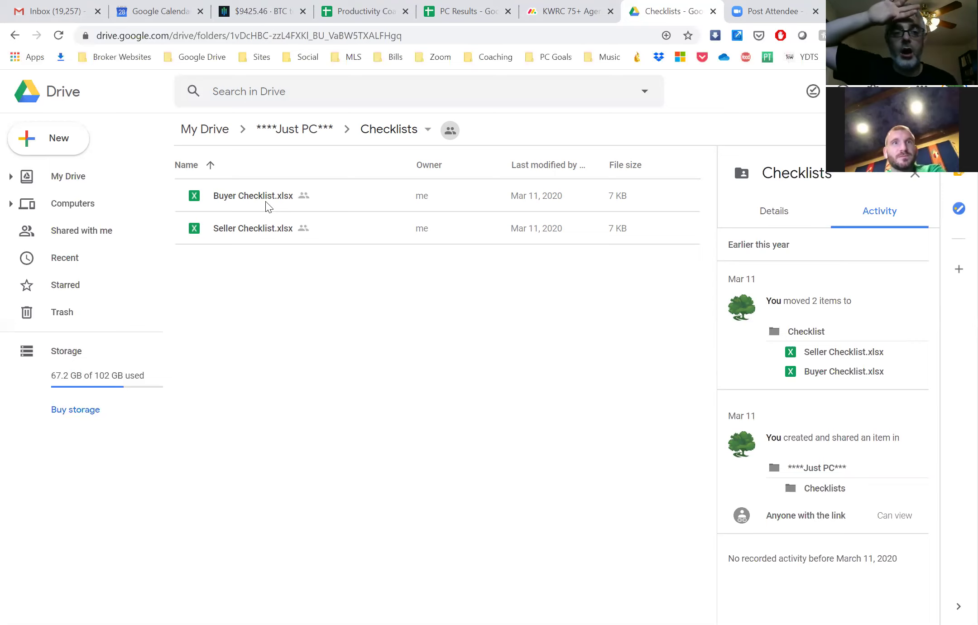
left_click(277, 136)
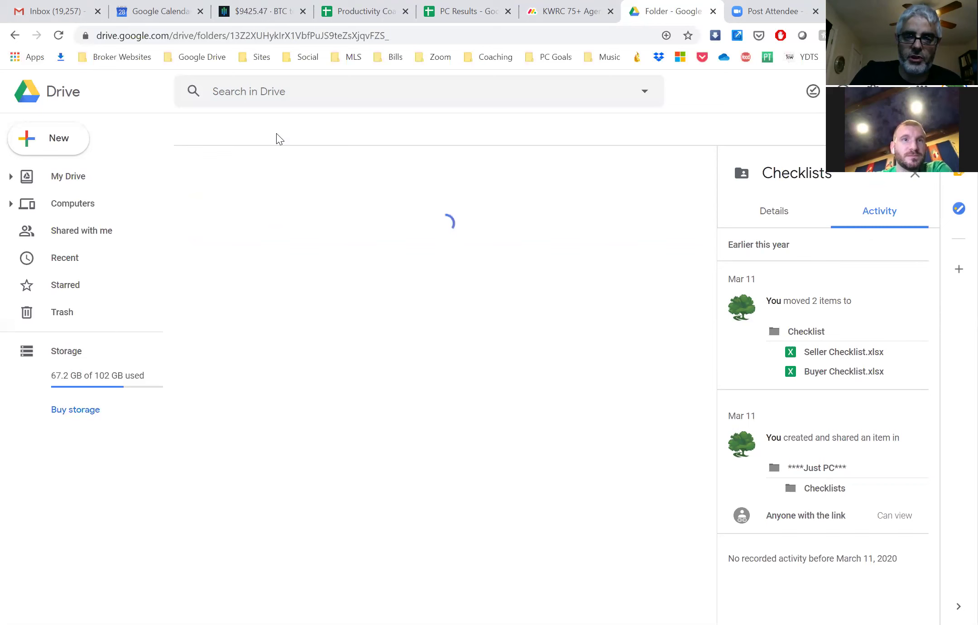
- Open The Daily Success List document from the Daily Stuff folder, read it through to the reflections, and close it
left_click(294, 265)
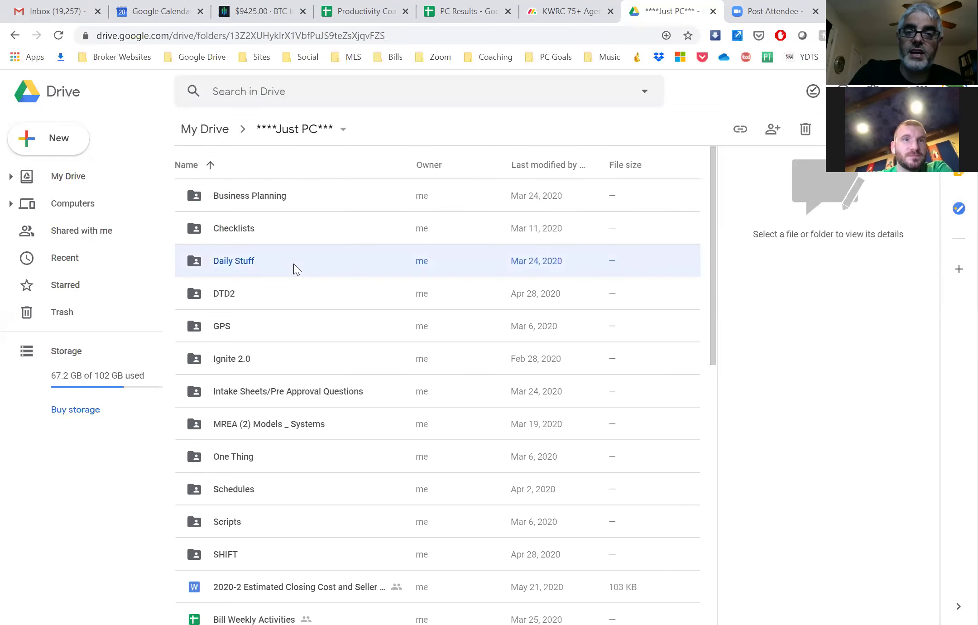
double_click(294, 265)
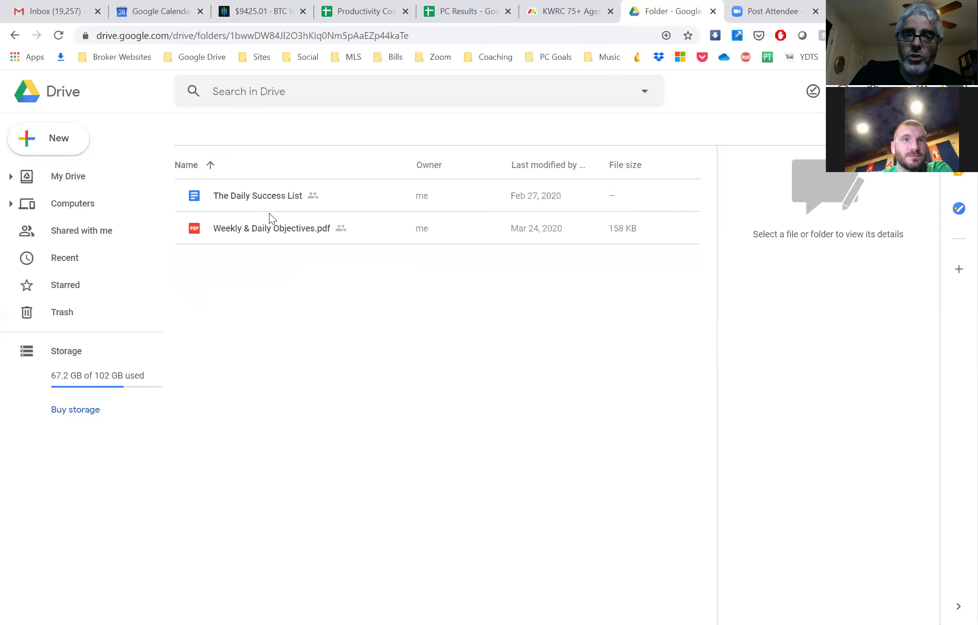
double_click(279, 203)
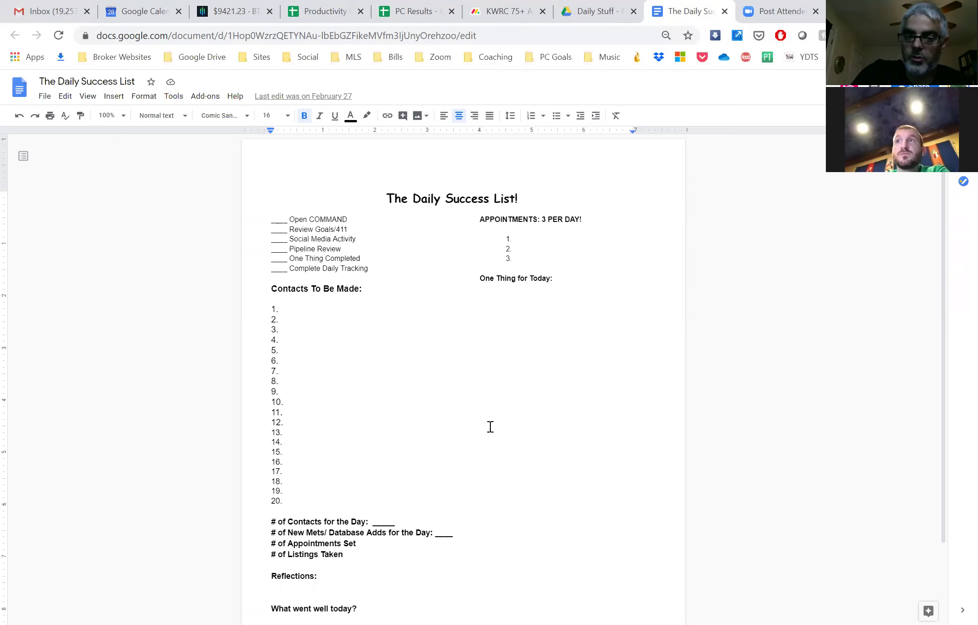
scroll(491, 427, "down", 2)
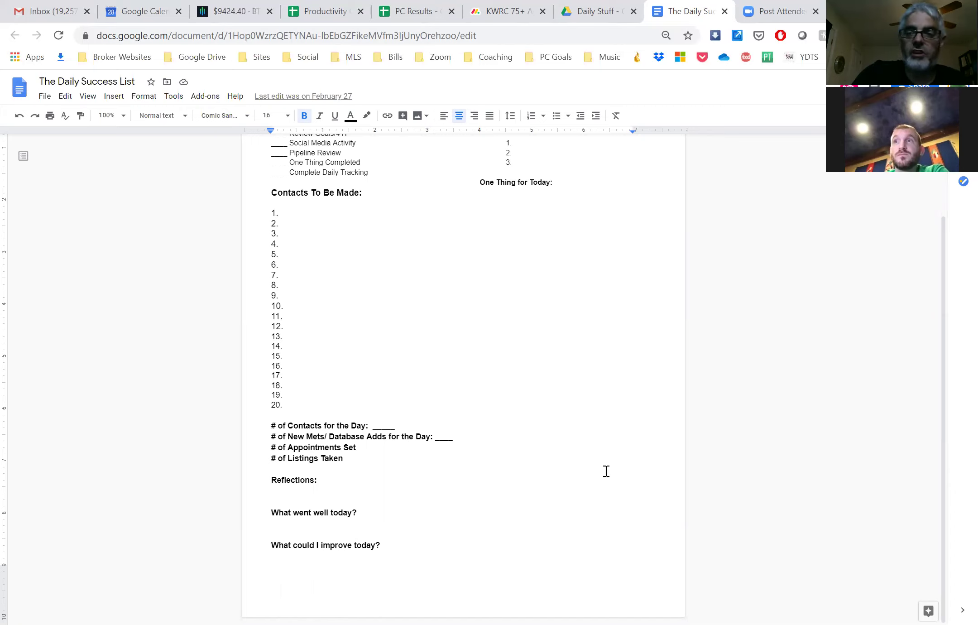
scroll(4, 211, "up", 3)
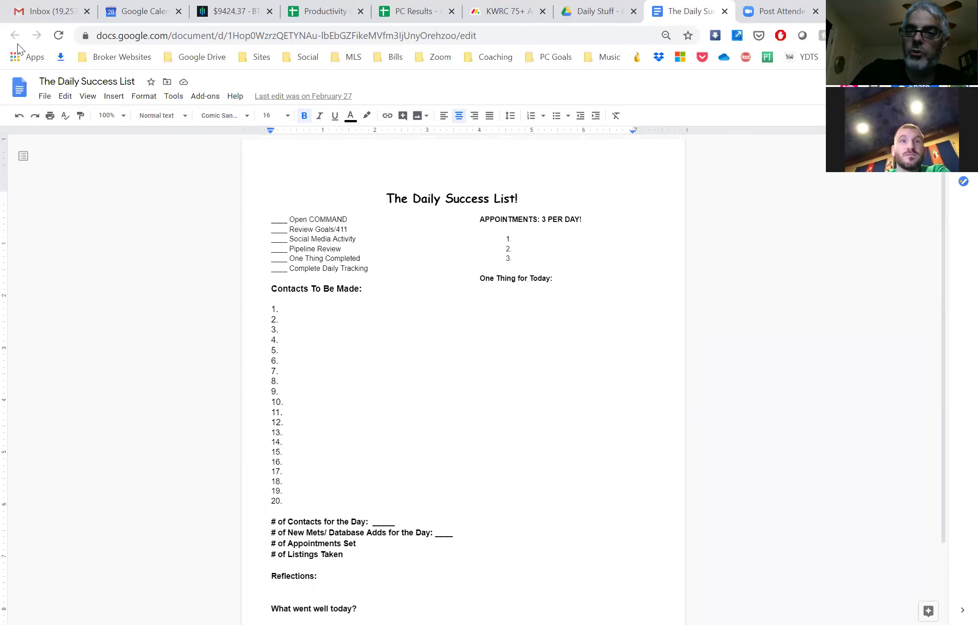
left_click(725, 12)
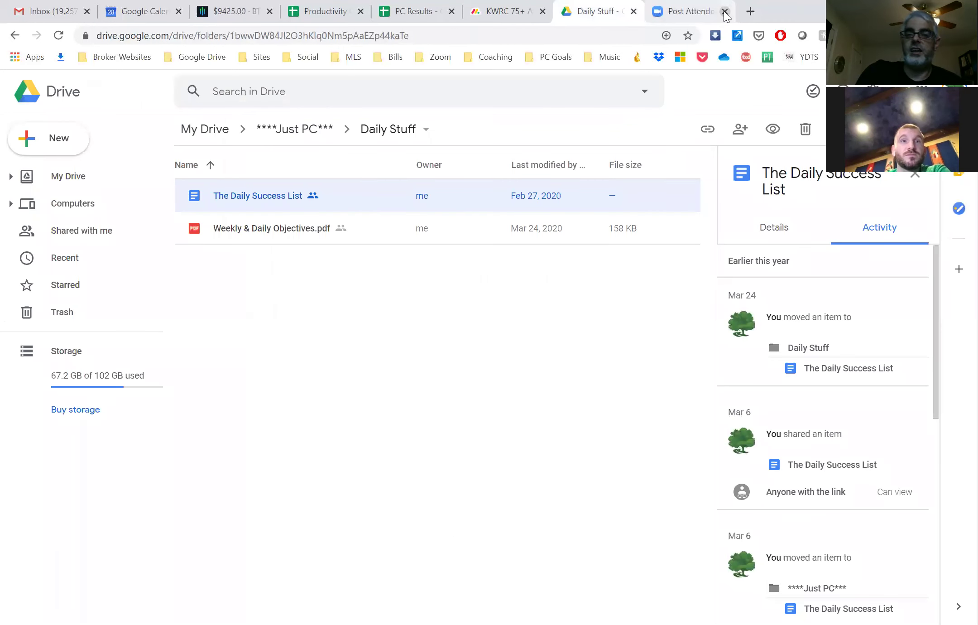
- Preview Weekly & Daily Objectives.pdf, look over its weekly objectives page, close it, and return to the ****Just PC*** folder
left_click(256, 229)
right_click(256, 230)
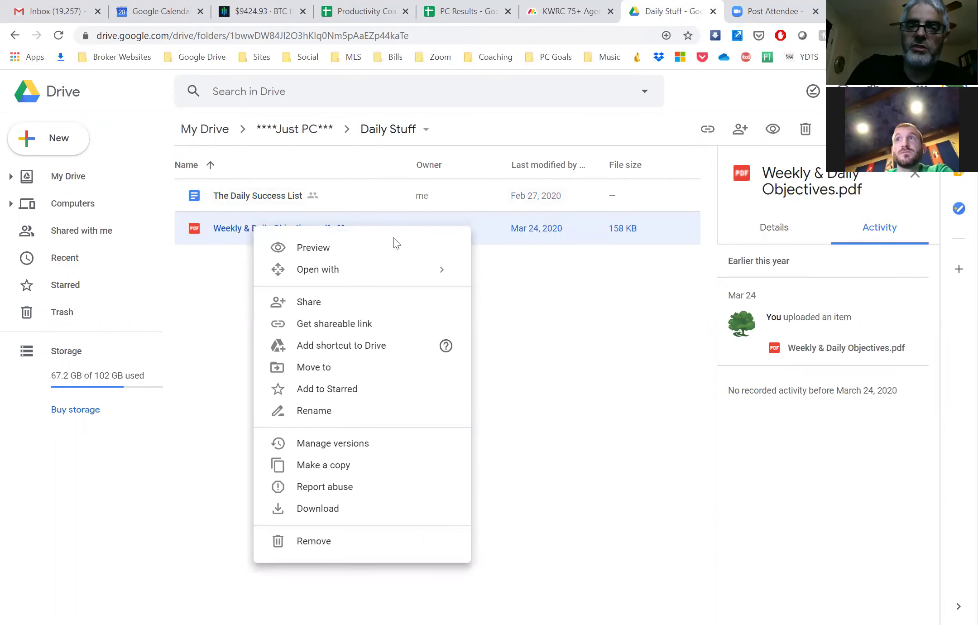
key("Escape")
left_click(325, 232)
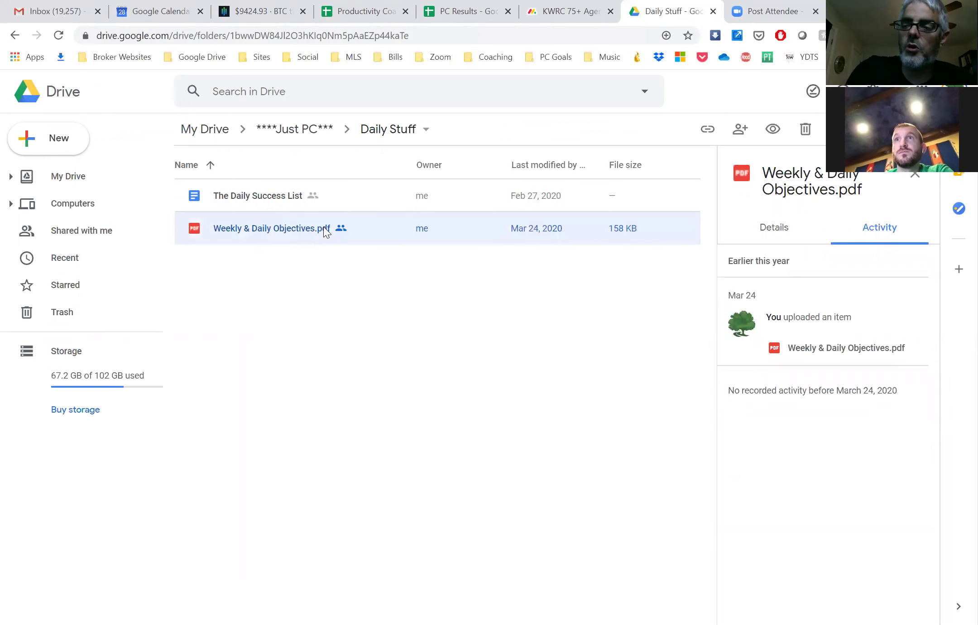
double_click(323, 226)
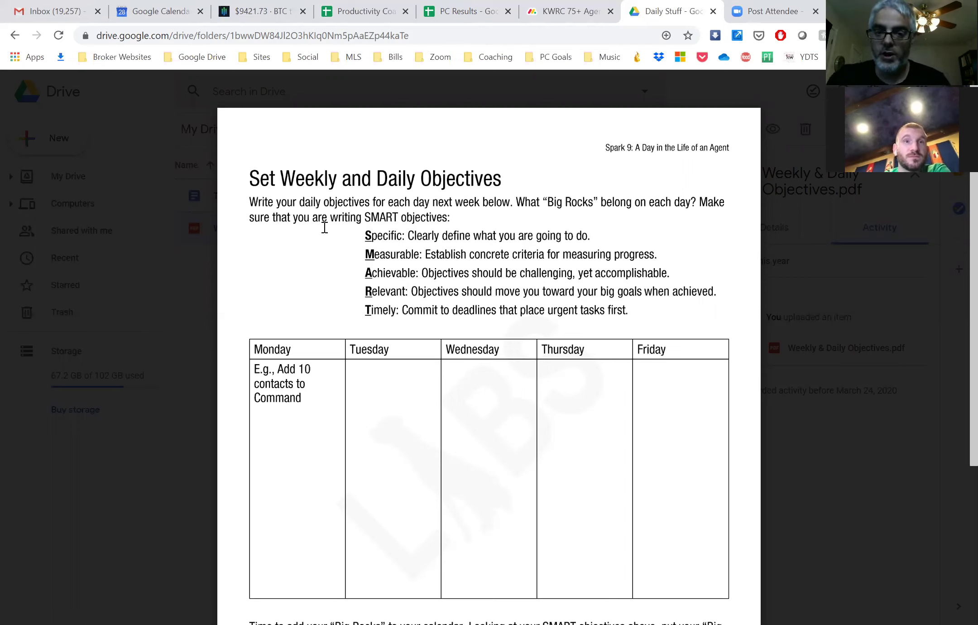
scroll(540, 314, "down", 5)
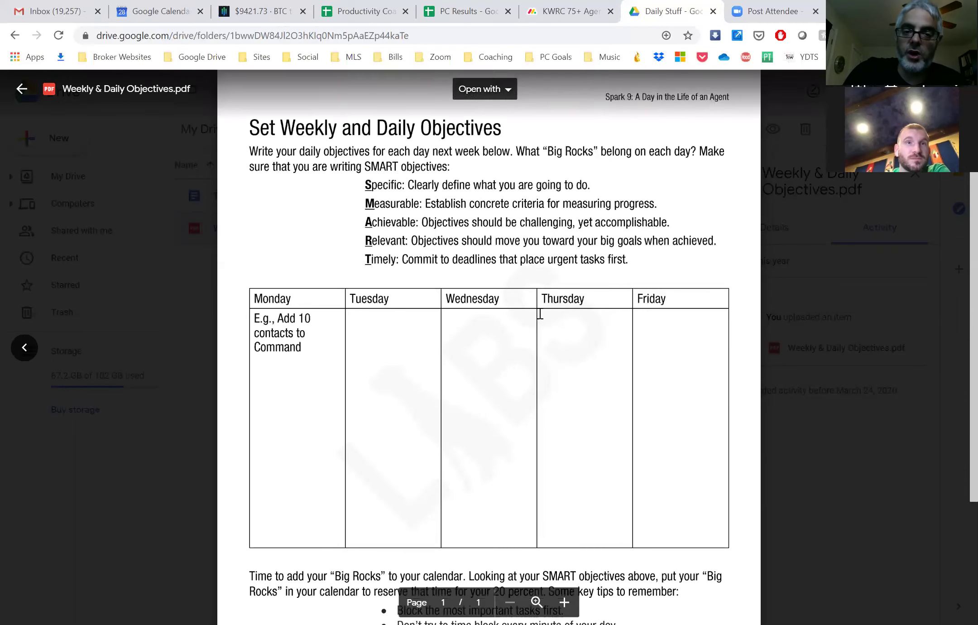
scroll(539, 313, "up", 5)
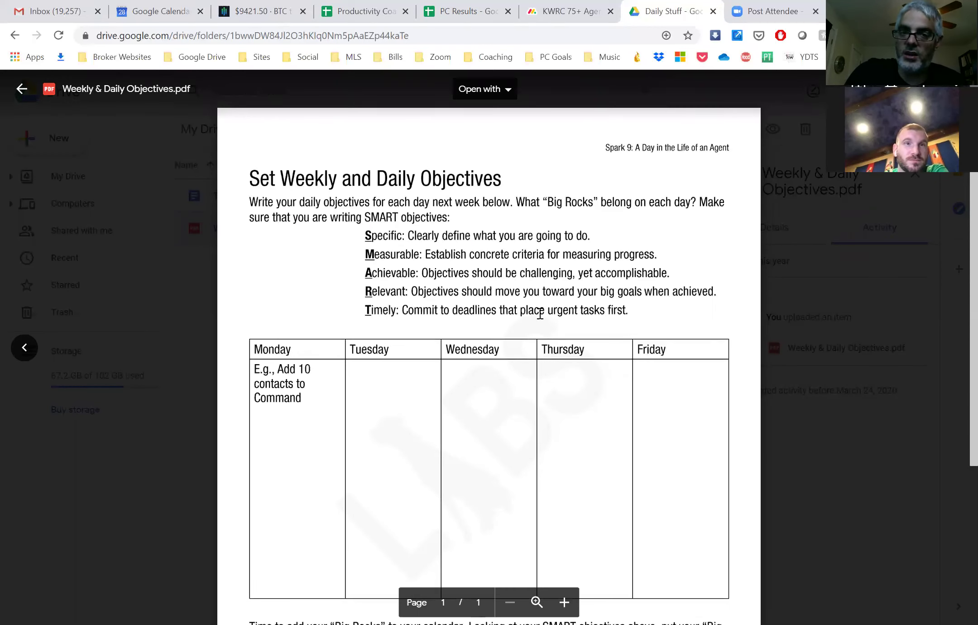
left_click(23, 88)
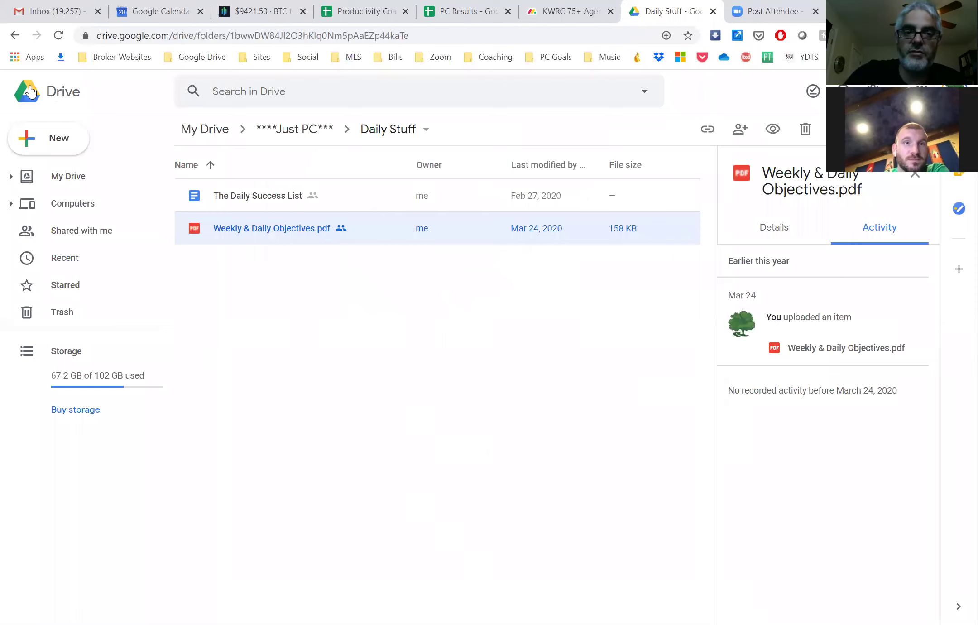
left_click(297, 131)
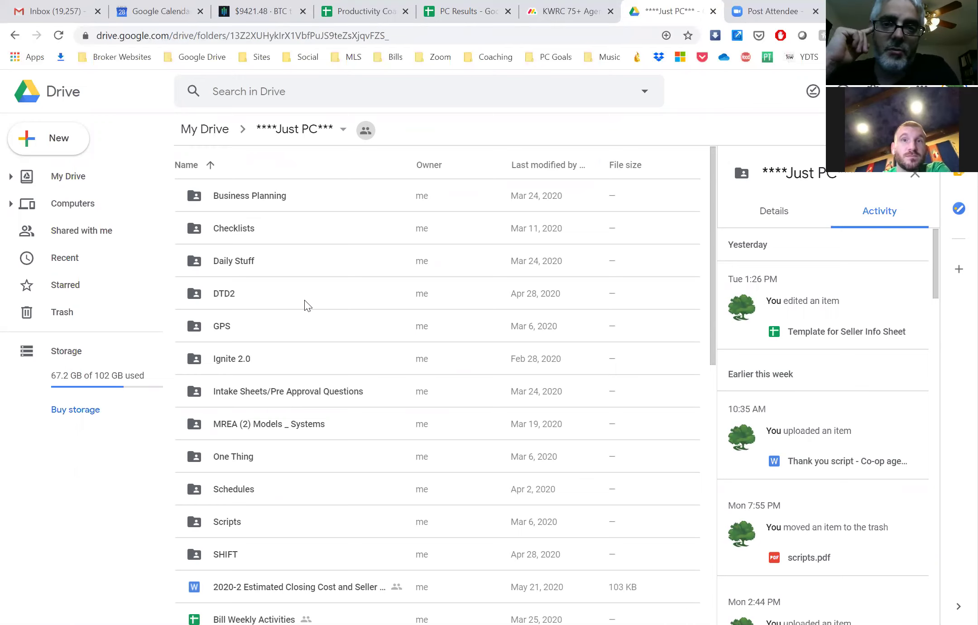
- Switch to the PC Results spreadsheet and examine the May 18-24 sheet down to its totals, selecting the Lead Gen Hours goals total
left_click(473, 12)
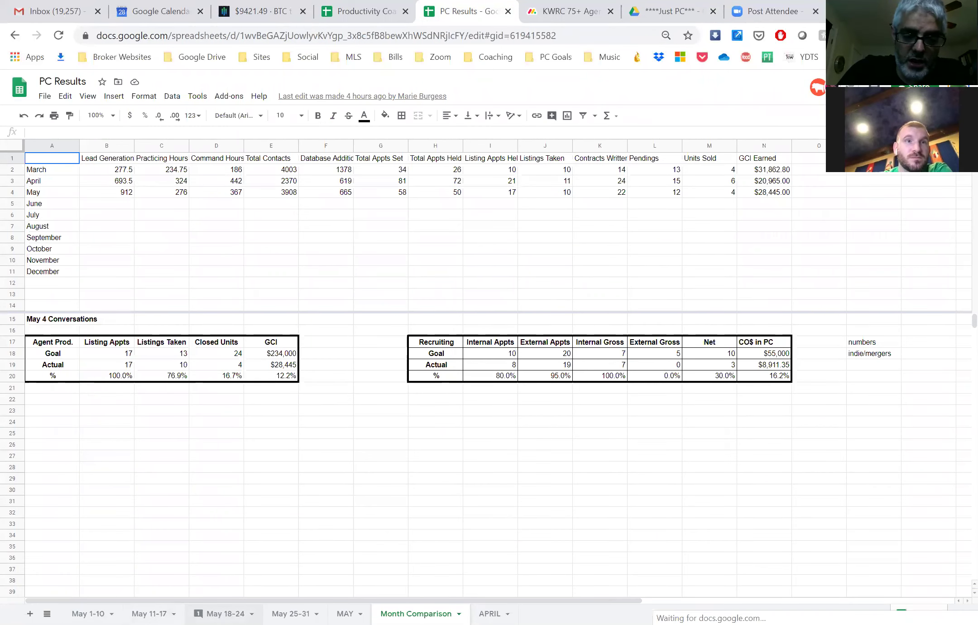
left_click(225, 613)
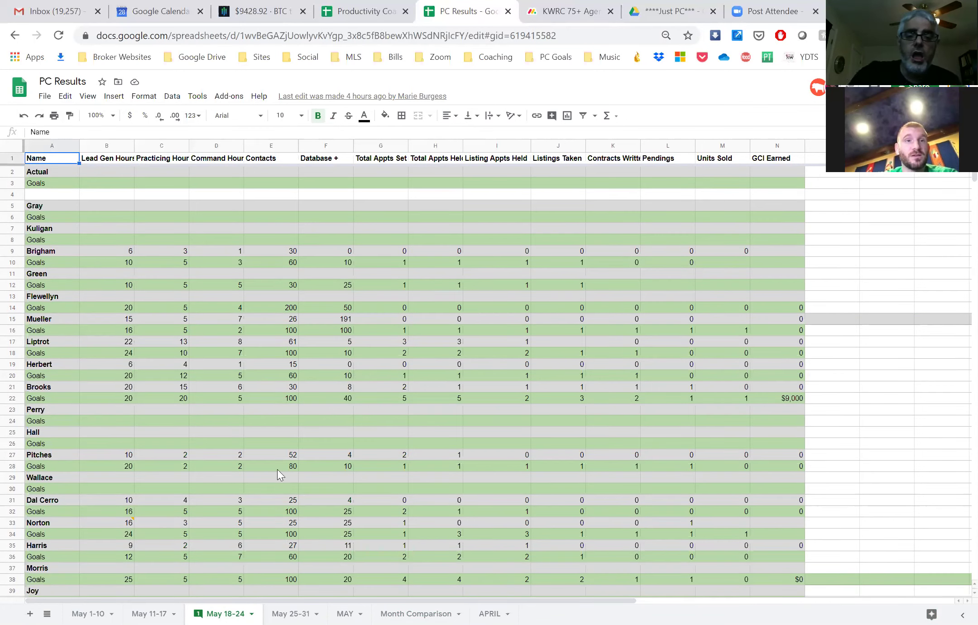
scroll(422, 412, "down", 5)
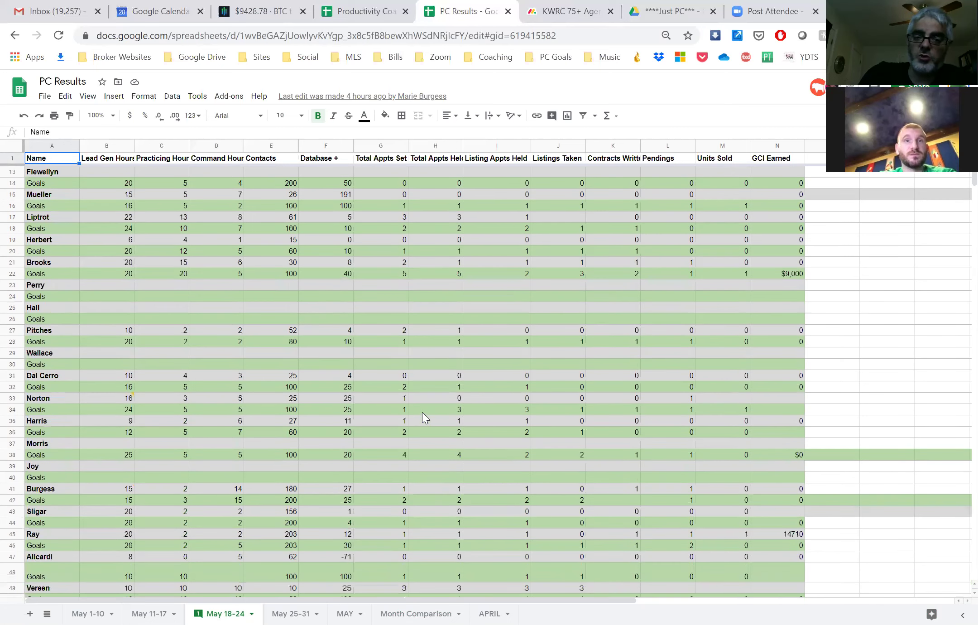
scroll(422, 412, "down", 2)
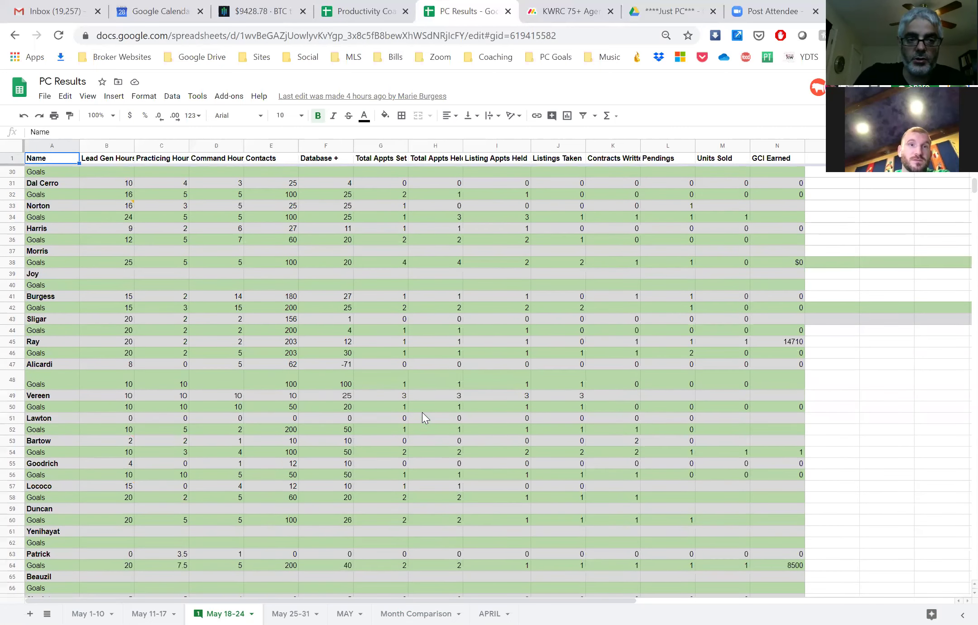
scroll(422, 413, "down", 1)
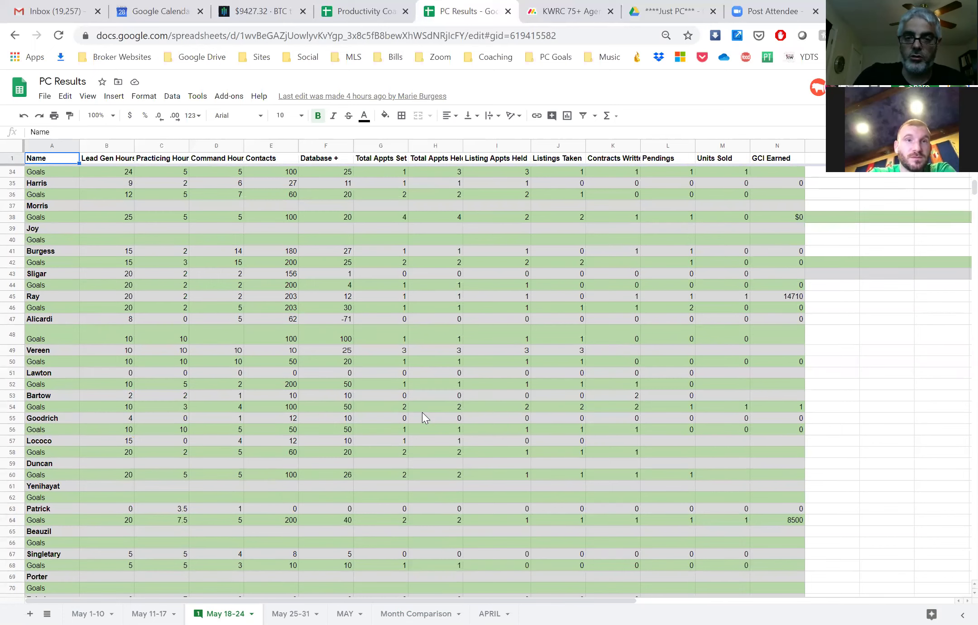
scroll(422, 412, "down", 2)
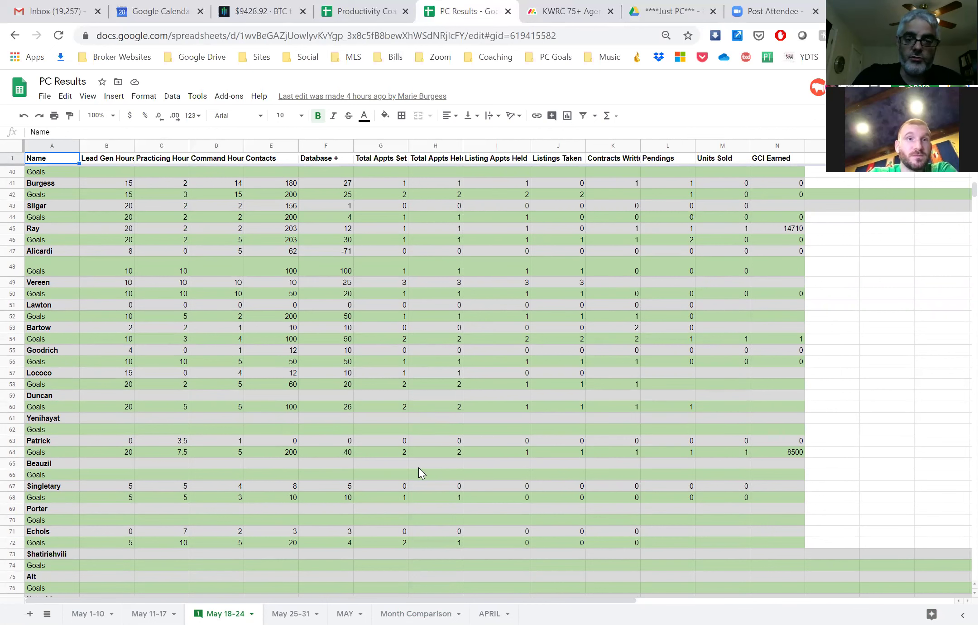
scroll(419, 468, "down", 4)
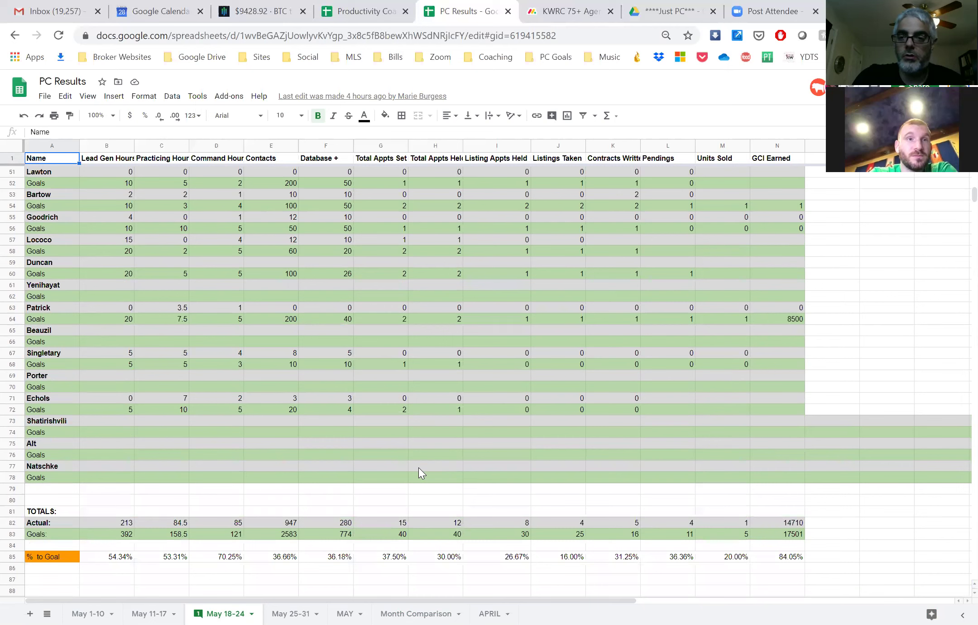
left_click(119, 532)
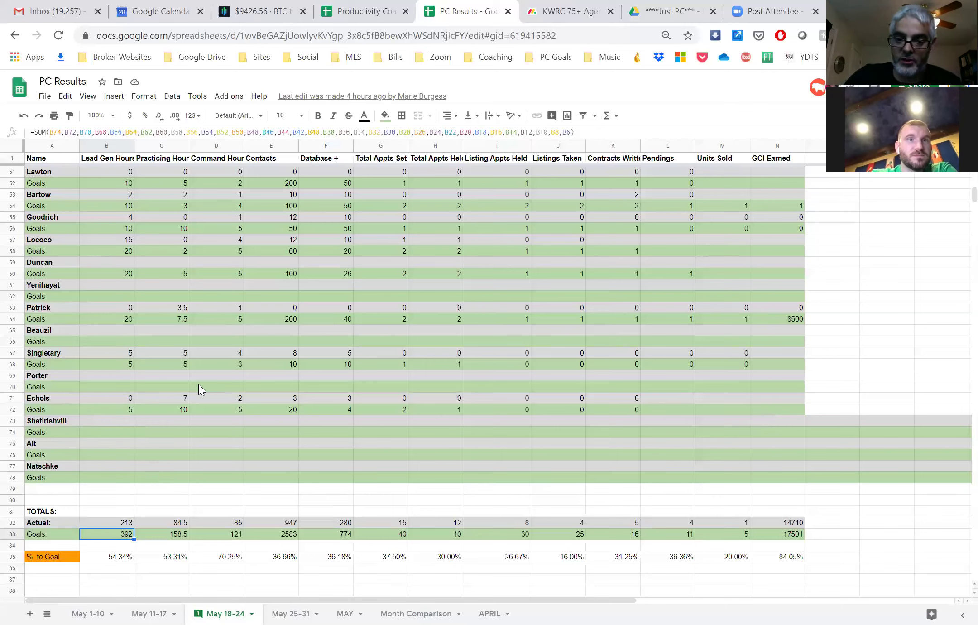
- Open the MAY sheet and examine the May Total row's contacts, appointments, listings taken, contracts written and pendings
left_click(345, 613)
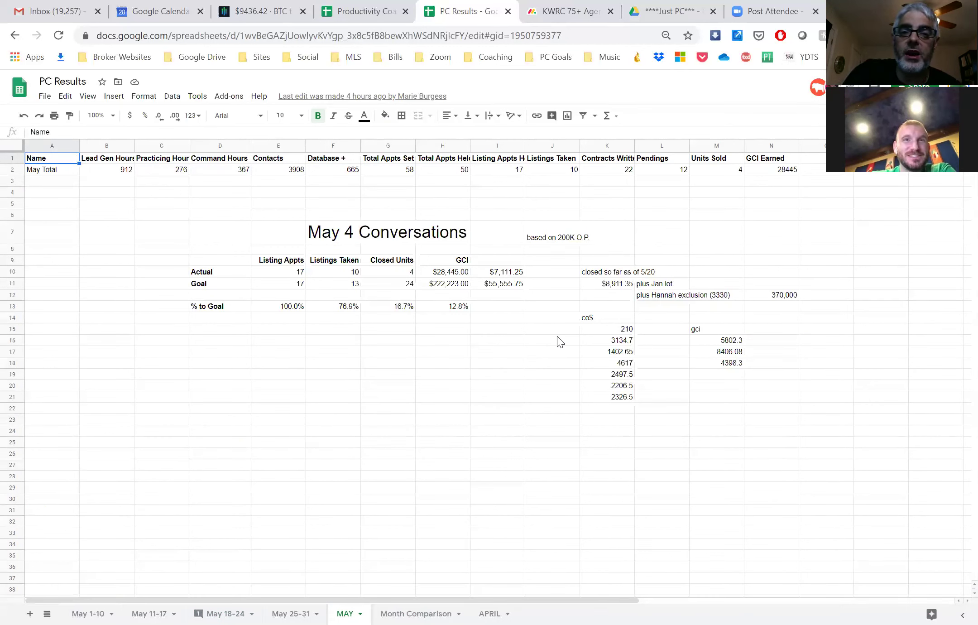
left_click(291, 174)
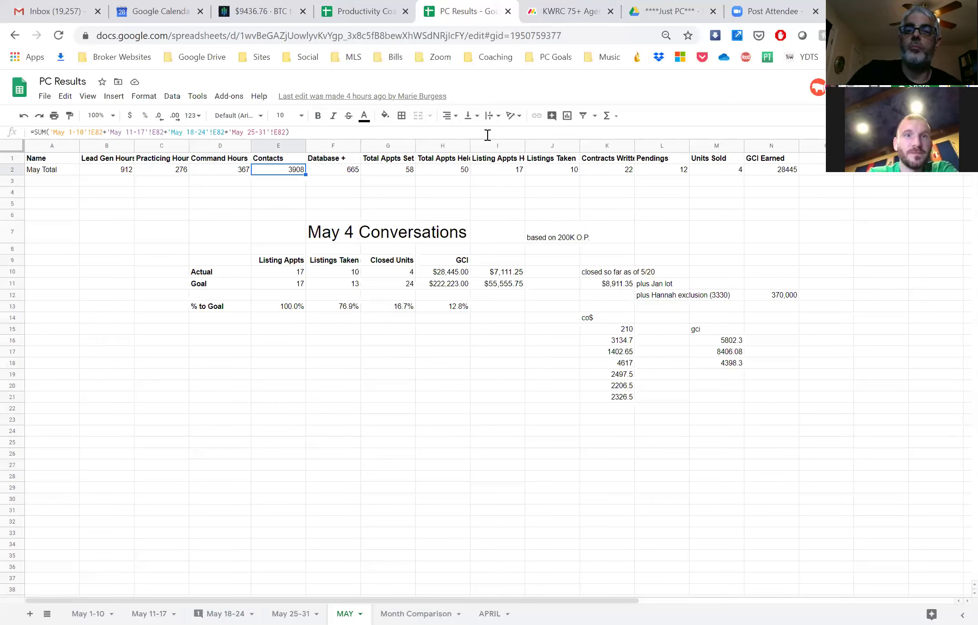
left_click(388, 174)
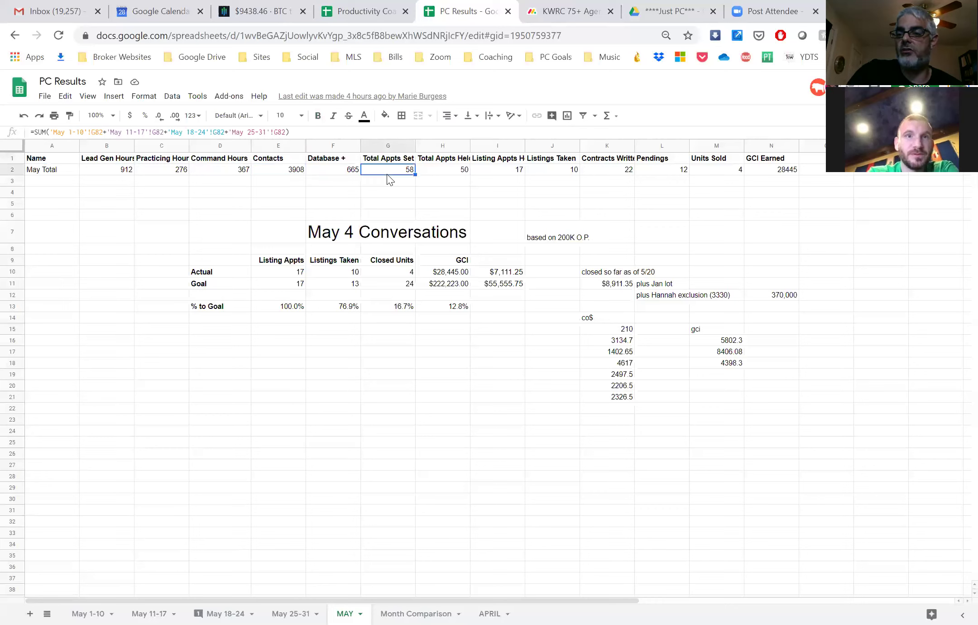
left_click(443, 171)
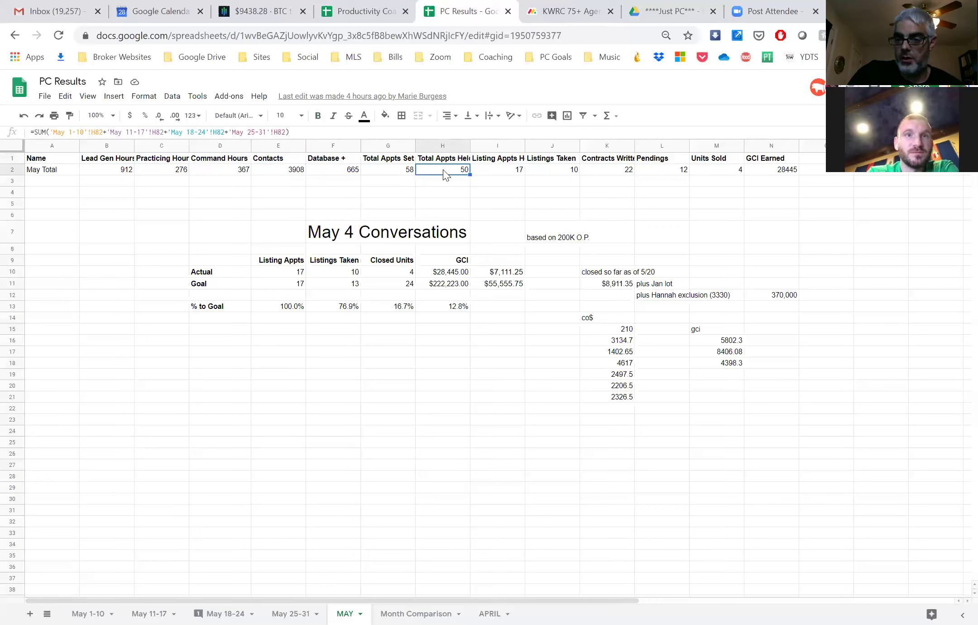
left_click(503, 174)
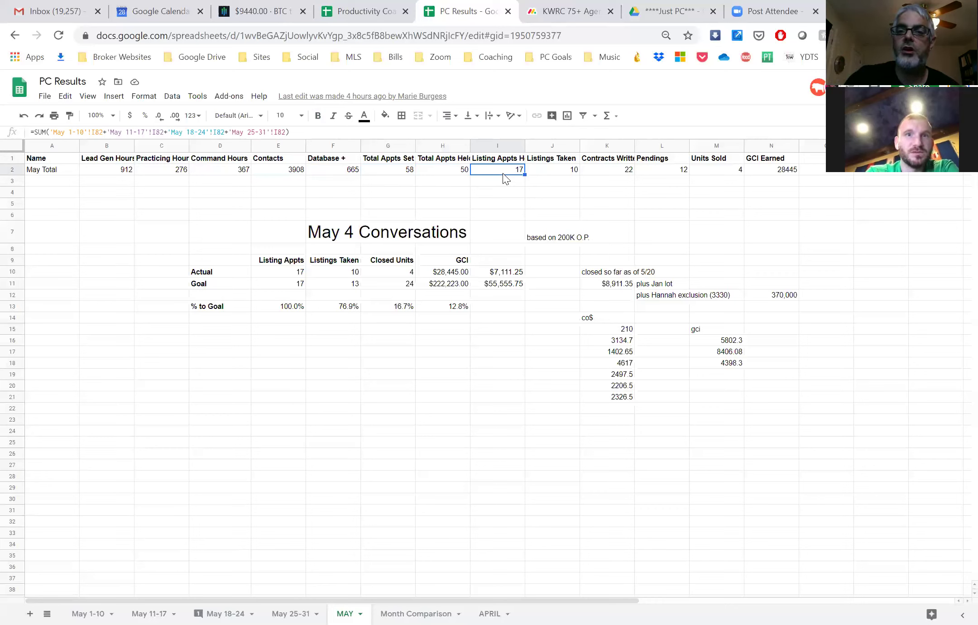
left_click(563, 175)
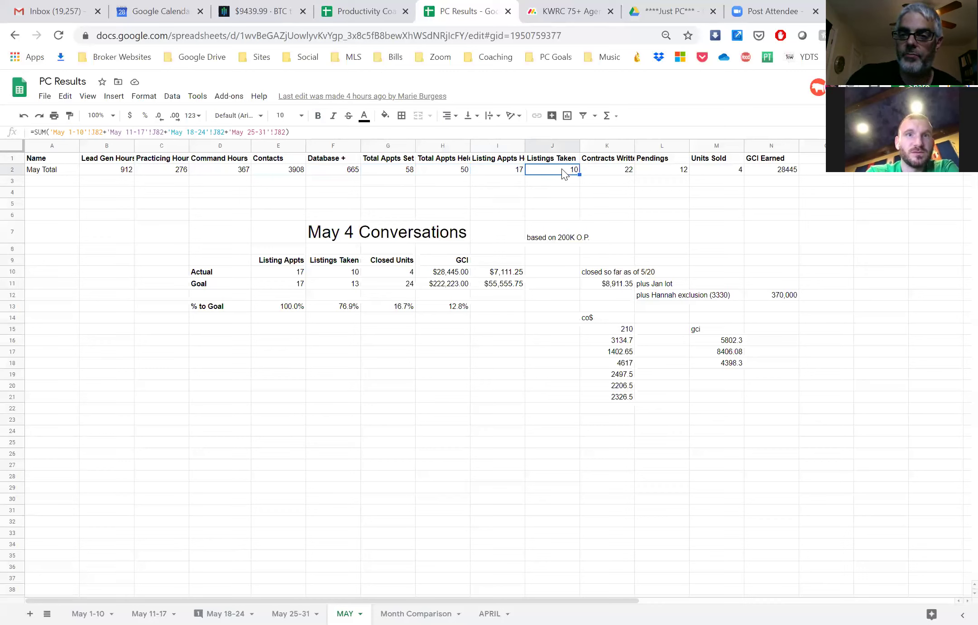
left_click(609, 173)
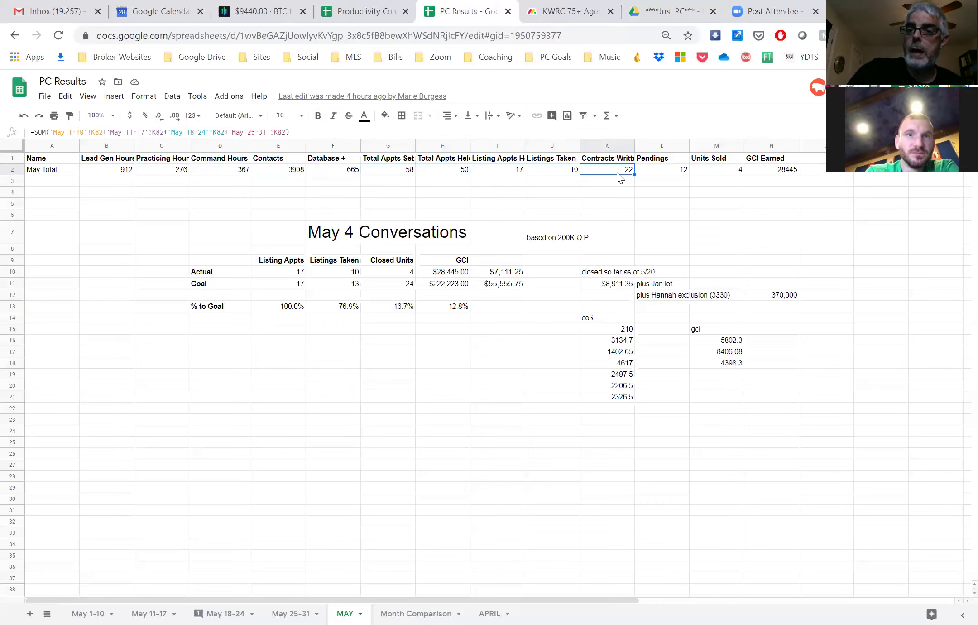
left_click(652, 176)
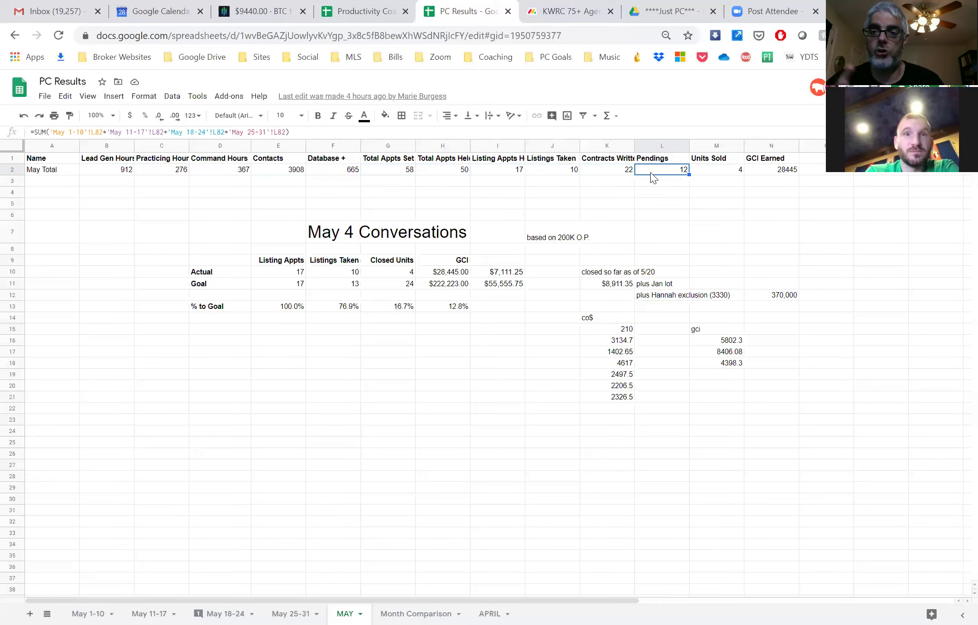
- Check May's units sold, open the Month Comparison sheet, and compare April and May for appointments held, listing appointments held and listings taken
left_click(699, 178)
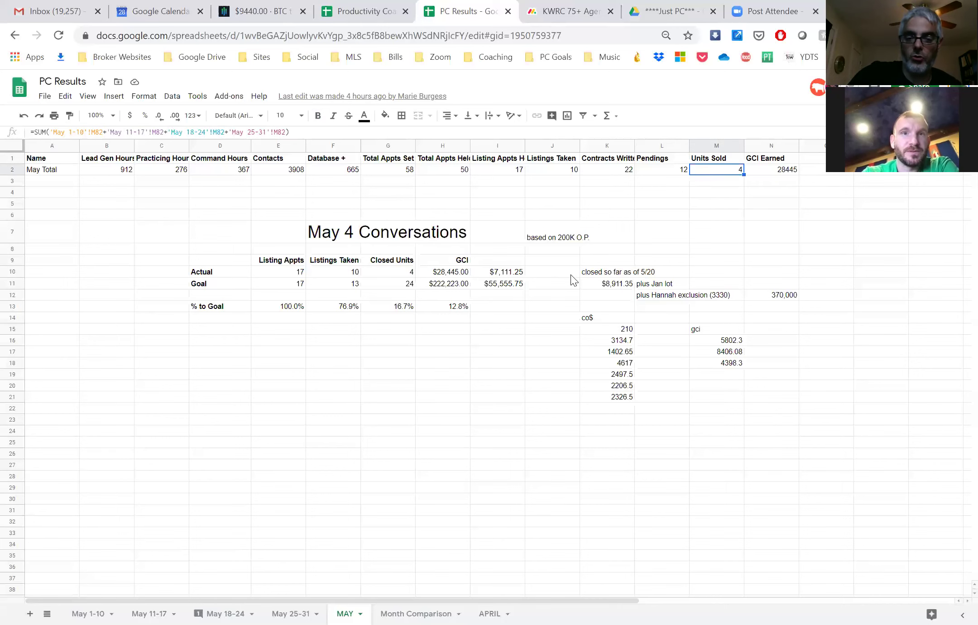
left_click(416, 614)
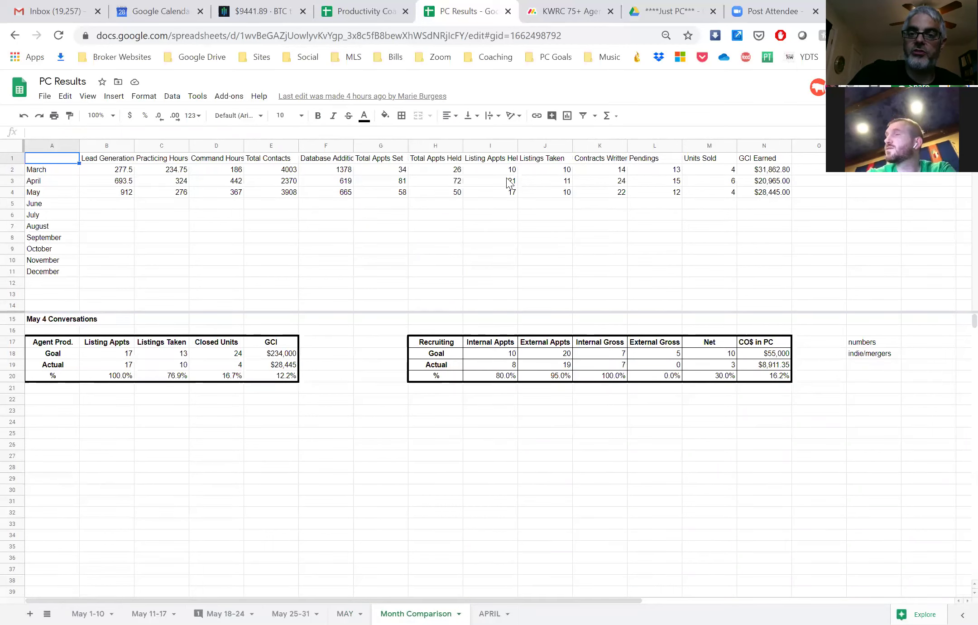
left_click(455, 194)
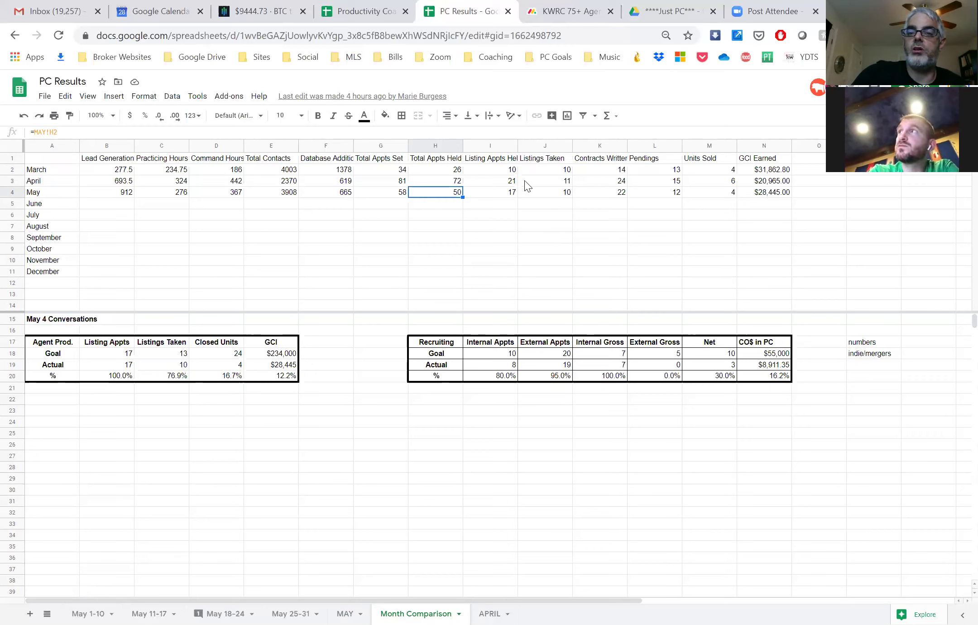
left_click(566, 190)
type("10")
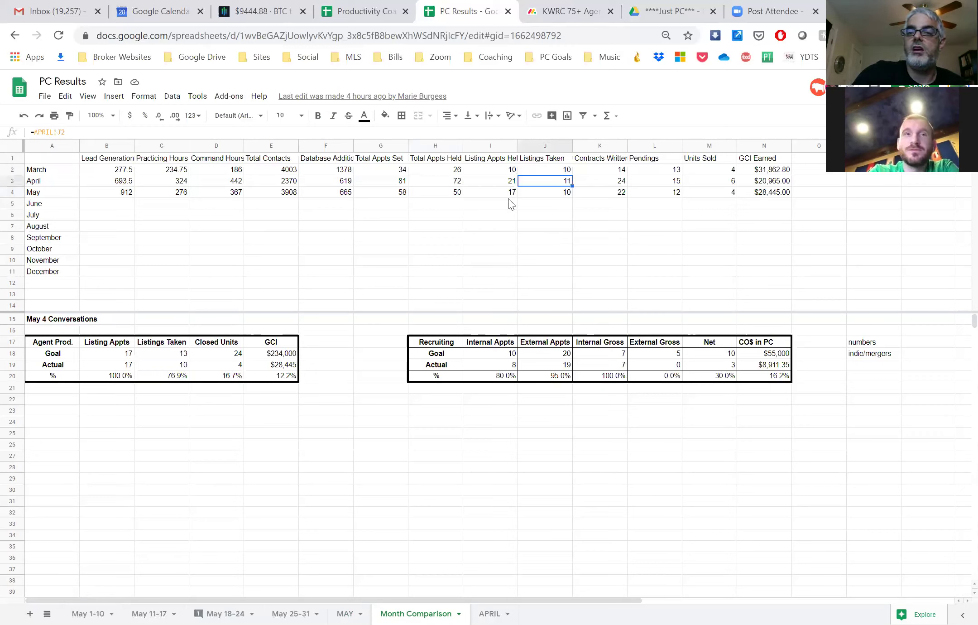
left_click(507, 195)
left_click(558, 201)
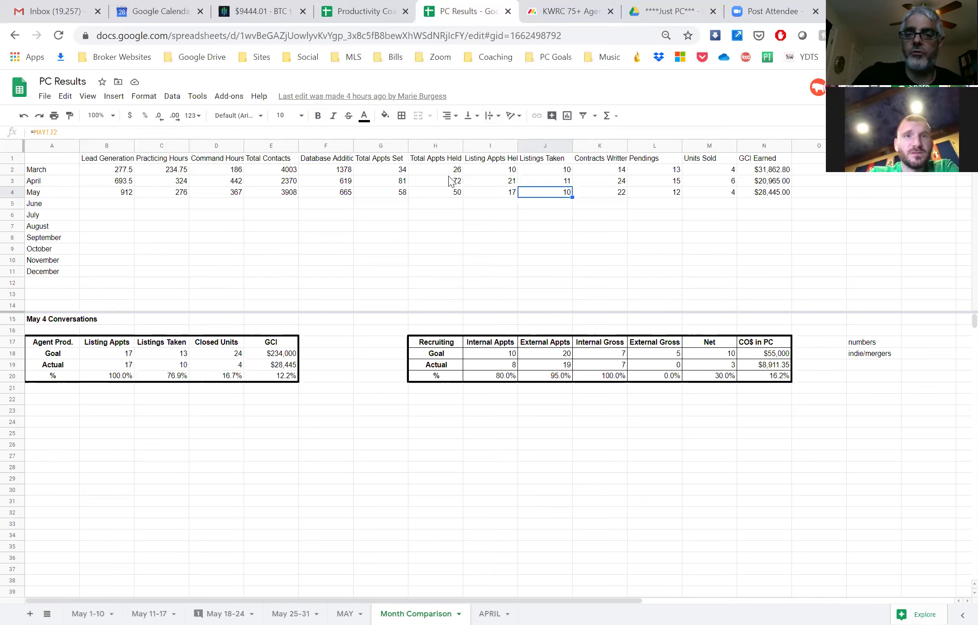
- Switch to the ****Just PC*** folder in Google Drive, look over the DTD2 subfolder's schedule files, and return to ****Just PC***
left_click(671, 13)
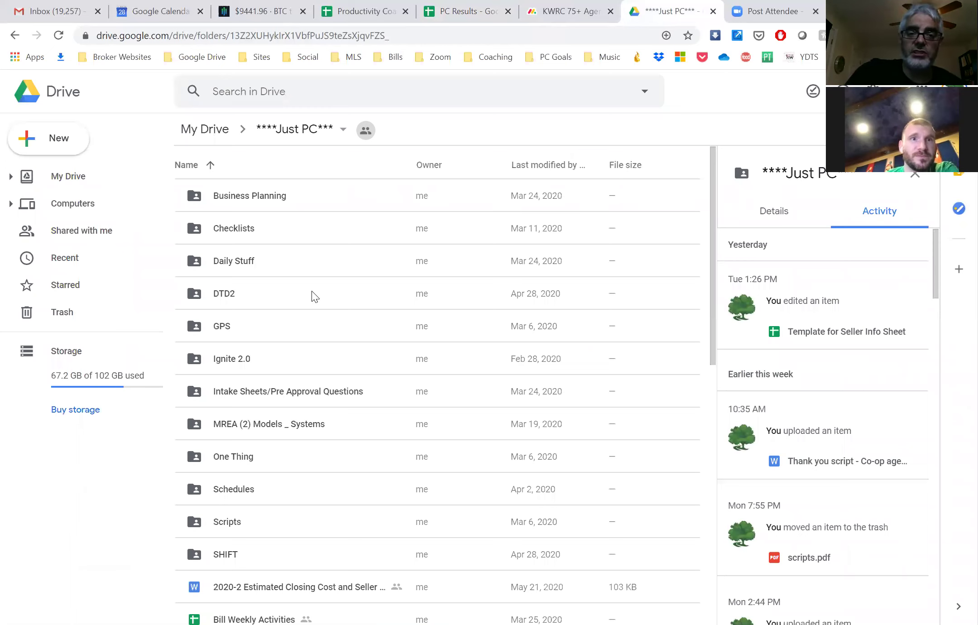
left_click(314, 297)
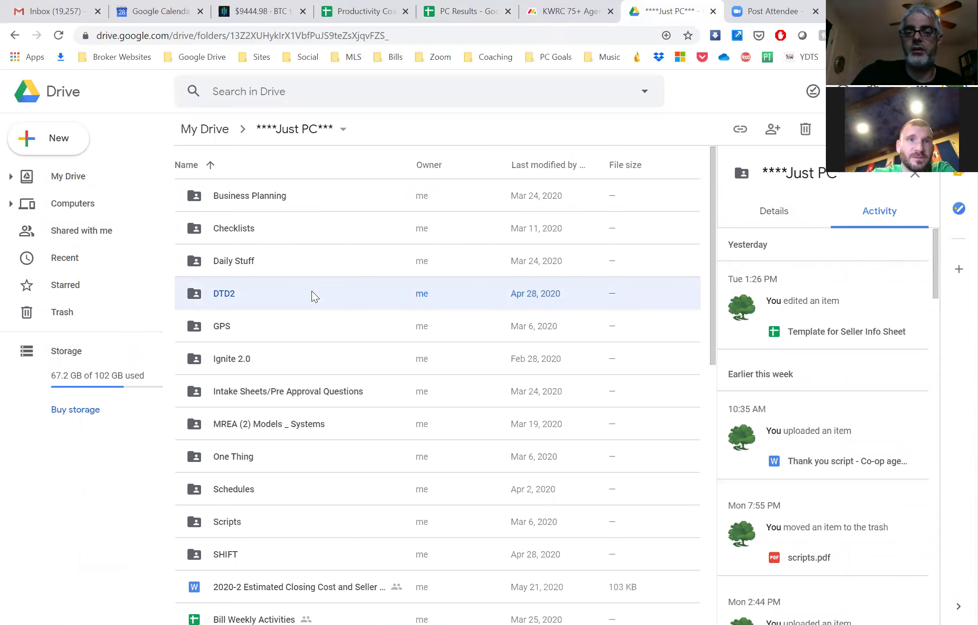
double_click(312, 292)
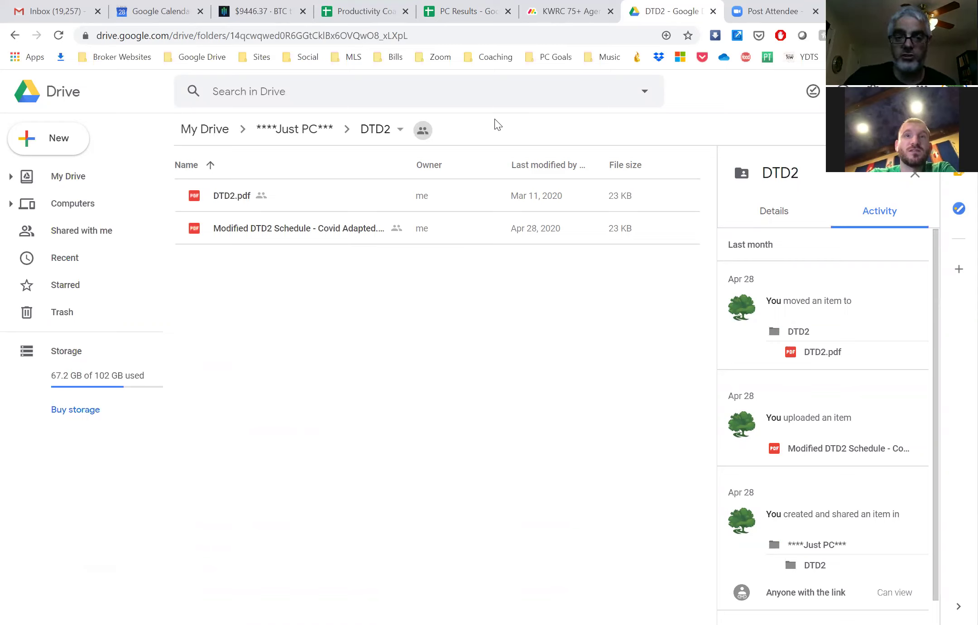
left_click(294, 133)
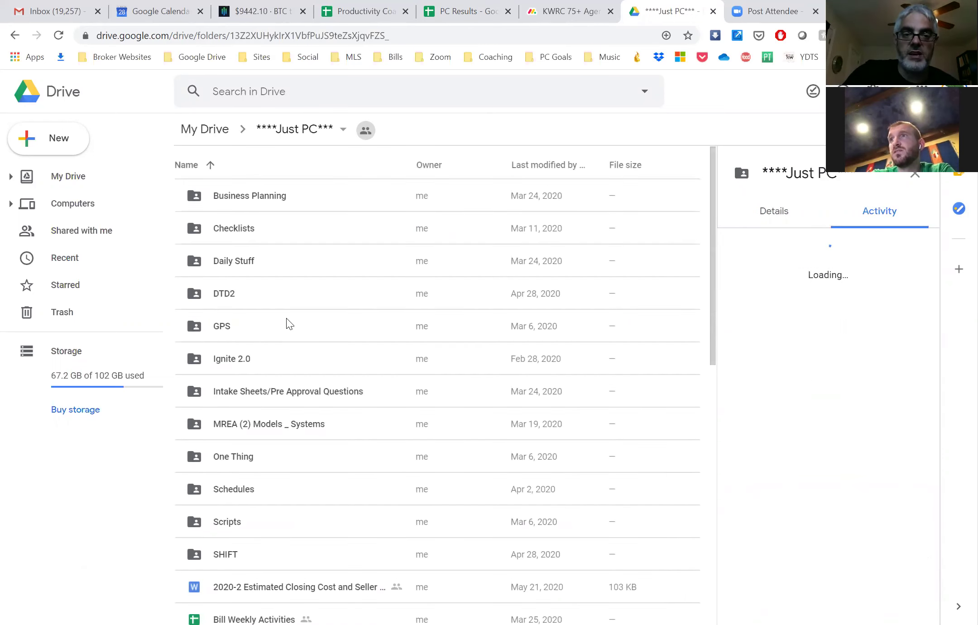
- Open the GPS folder, look over its 1-3-5 and GPS documents, and return to the ****Just PC*** folder
left_click(287, 320)
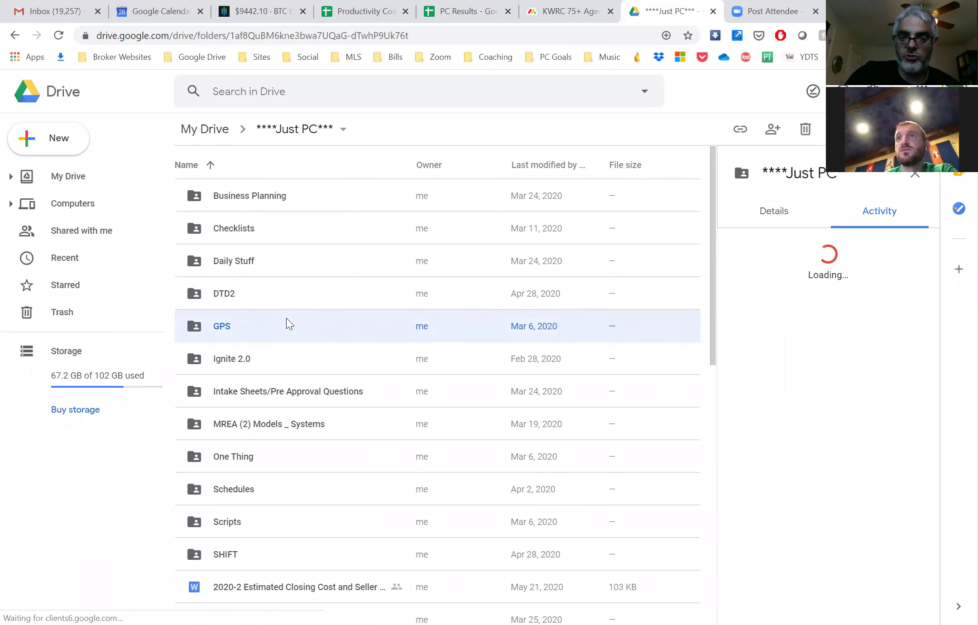
double_click(286, 322)
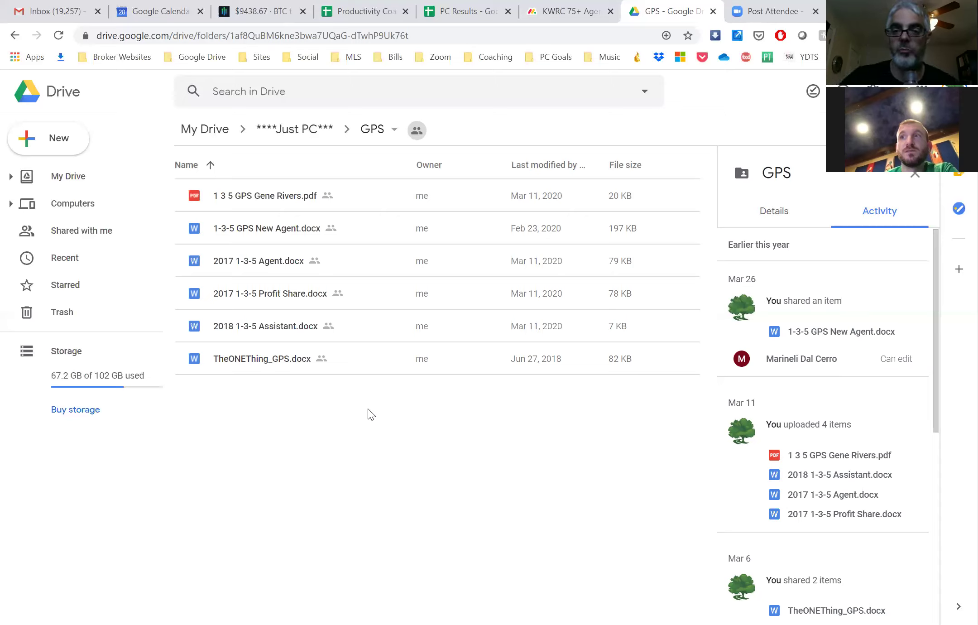
left_click(312, 129)
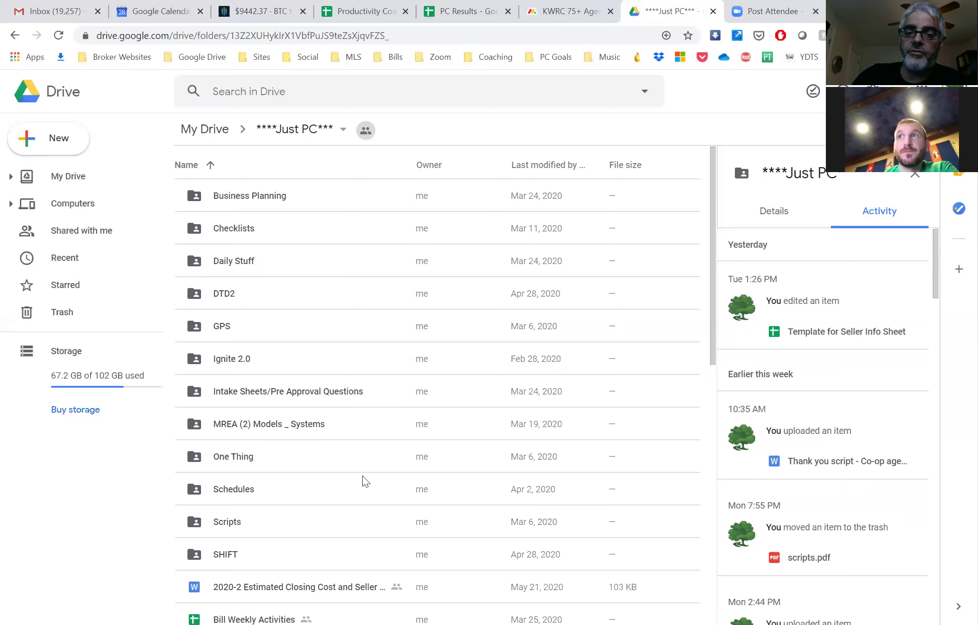
- Look through the ****Just PC*** folder's remaining subfolders and files, down to VirtualOpenHouseHowTo.v3.01.pdf
scroll(366, 481, "down", 5)
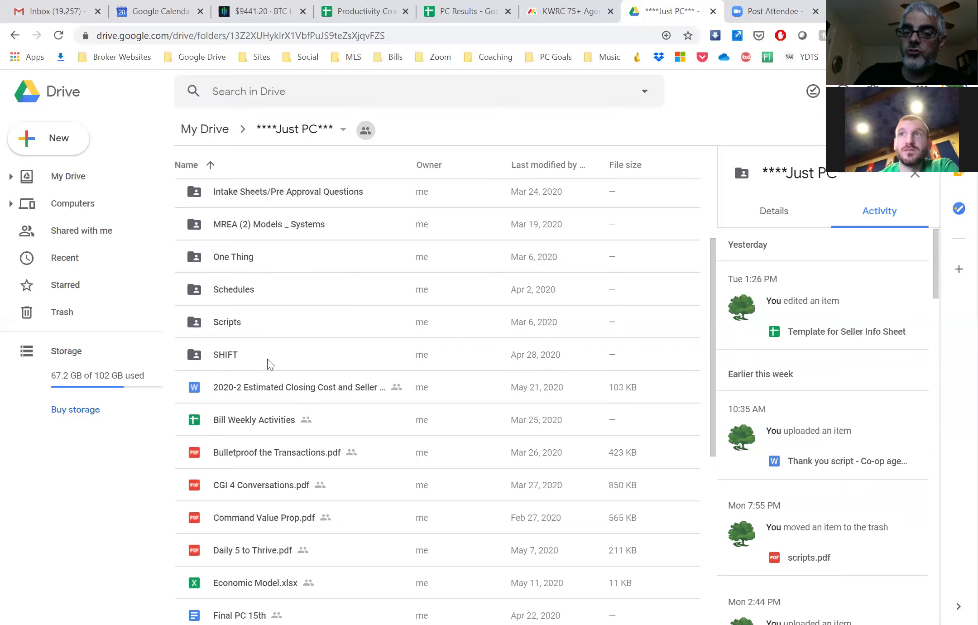
scroll(339, 447, "down", 4)
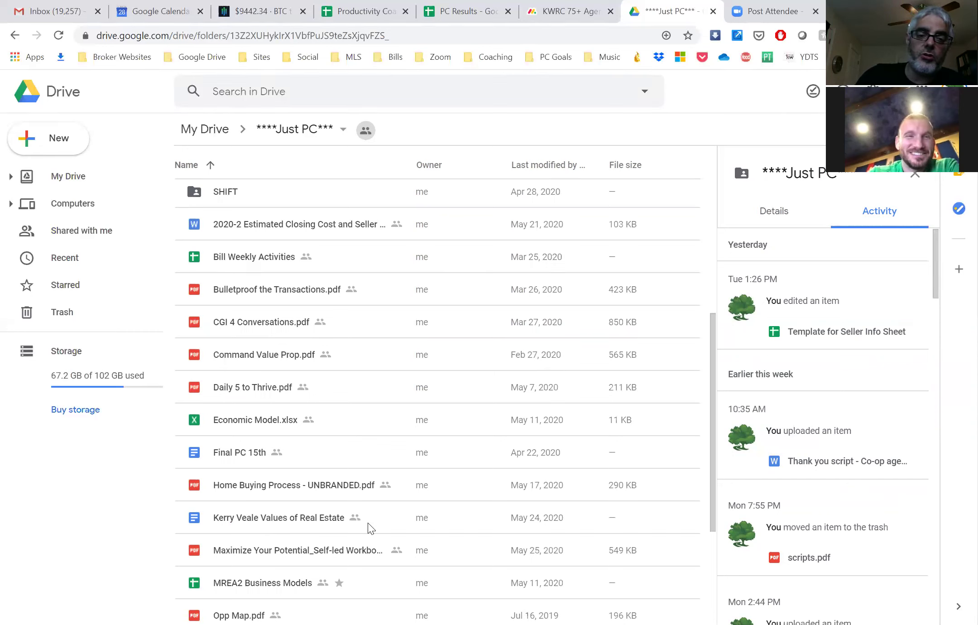
scroll(371, 528, "down", 4)
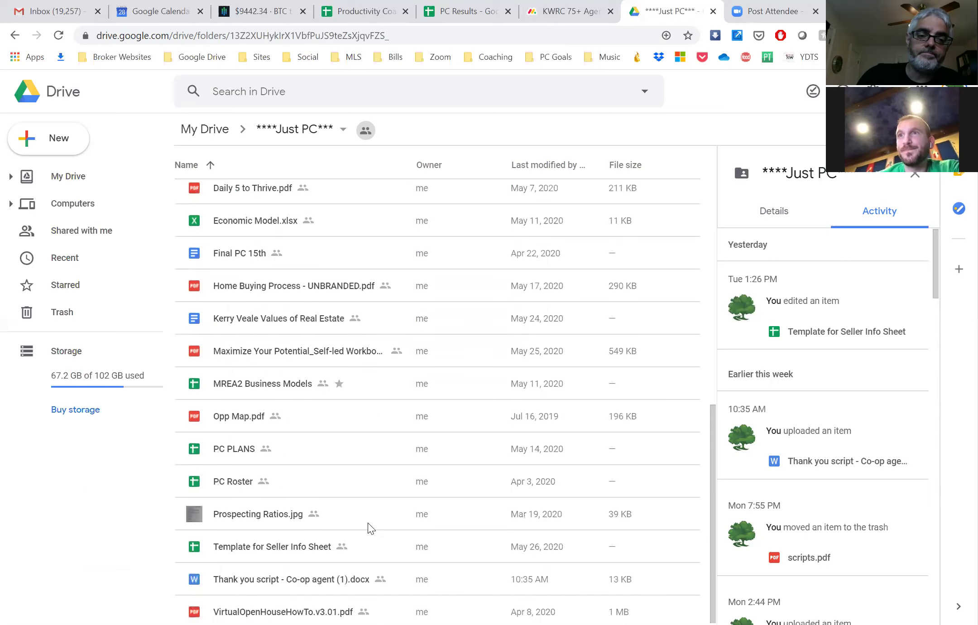